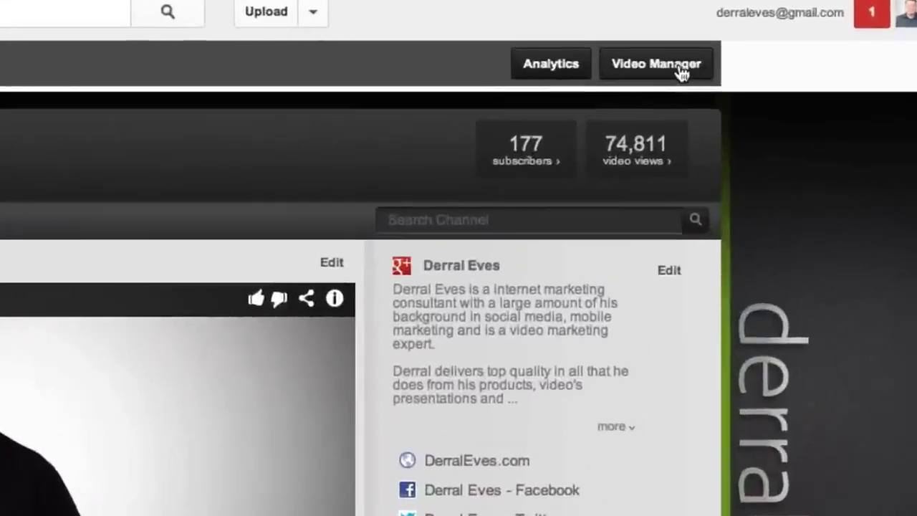
From Video Manager, open the annotations editor of the 1:29 testimonial video.
{"action": "left_click", "coordinate": [681, 71]}
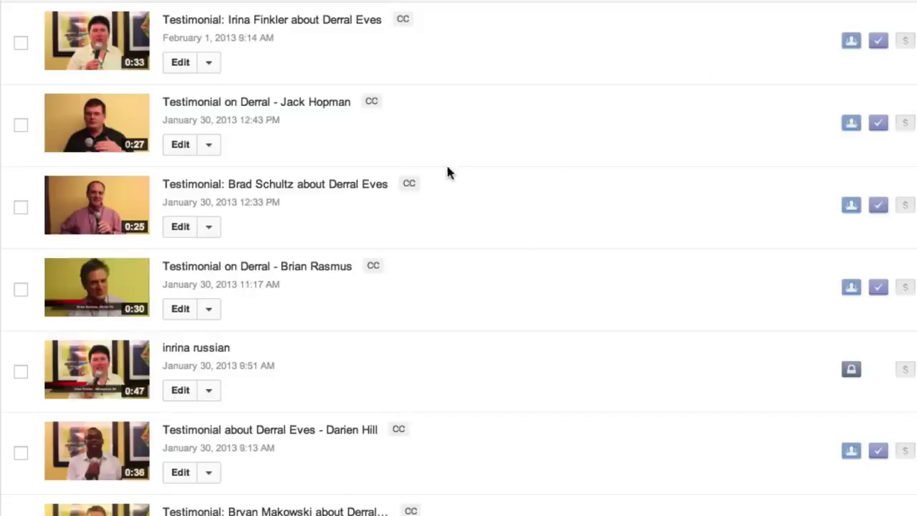
{"action": "scroll", "coordinate": [443, 171], "scroll_direction": "down", "scroll_amount": 8}
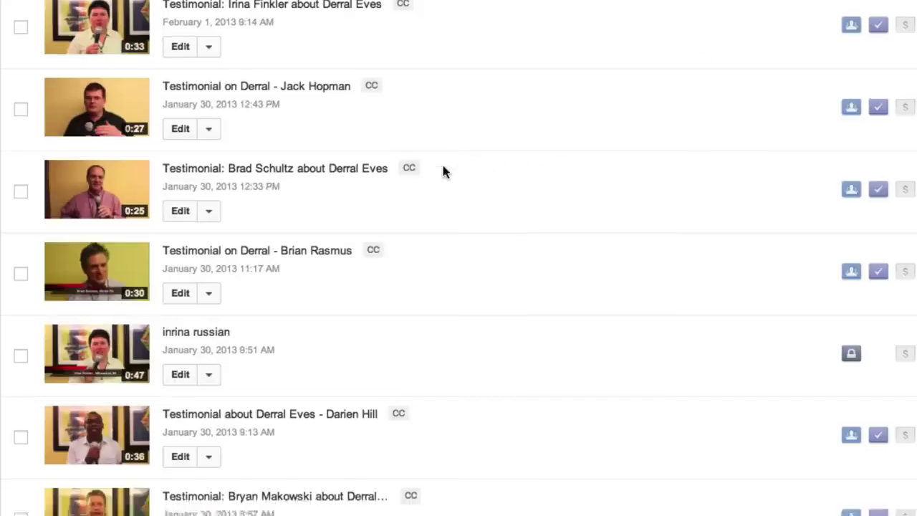
{"action": "scroll", "coordinate": [442, 172], "scroll_direction": "down", "scroll_amount": 5}
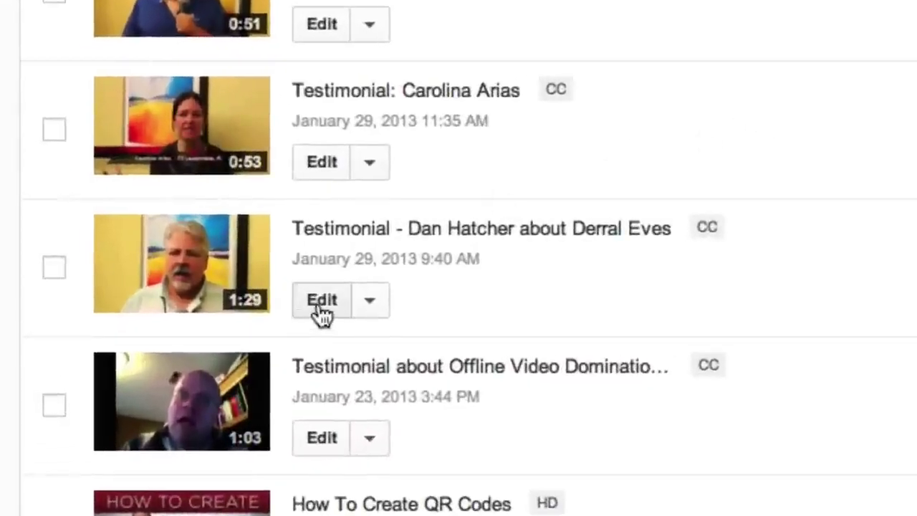
{"action": "left_click", "coordinate": [322, 301]}
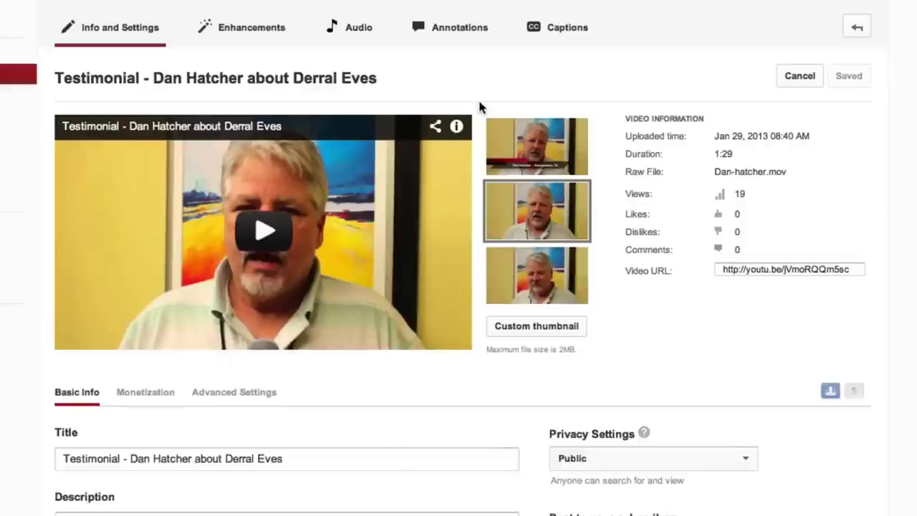
{"action": "left_click", "coordinate": [451, 35]}
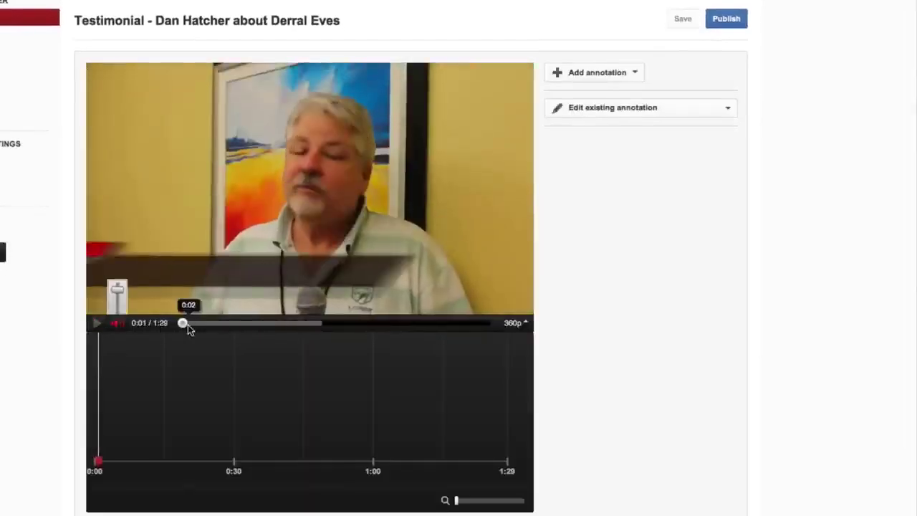
Add a speech bubble annotation at 0:15, lasting until 0:20, and shift it slightly right.
{"action": "left_click_drag", "start_coordinate": [184, 324], "coordinate": [235, 327]}
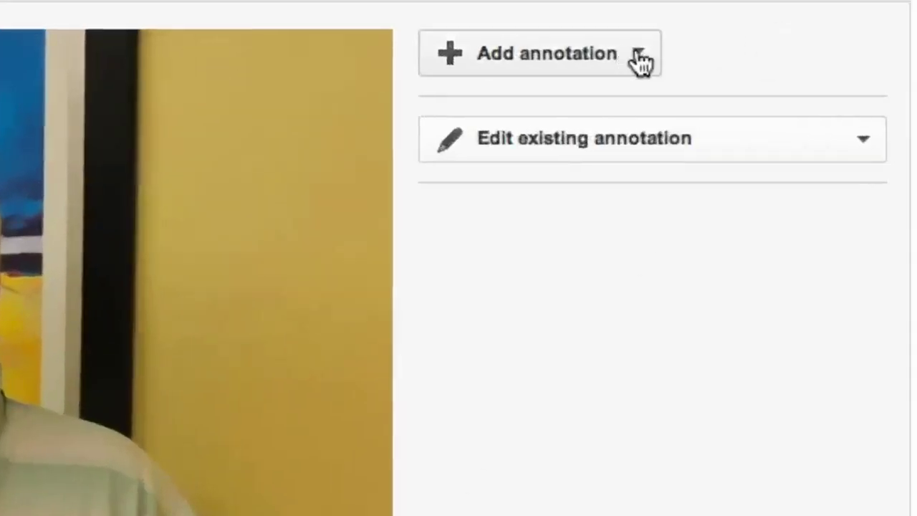
{"action": "left_click", "coordinate": [639, 62]}
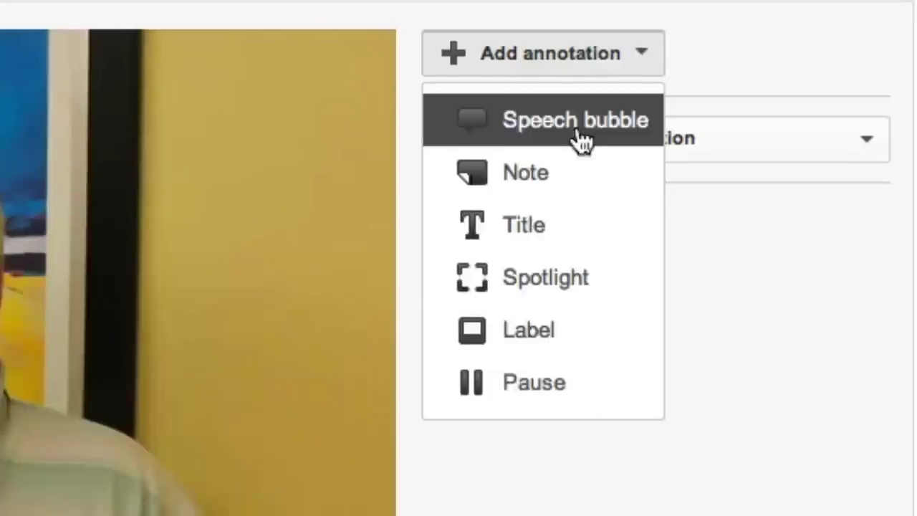
{"action": "left_click", "coordinate": [579, 140]}
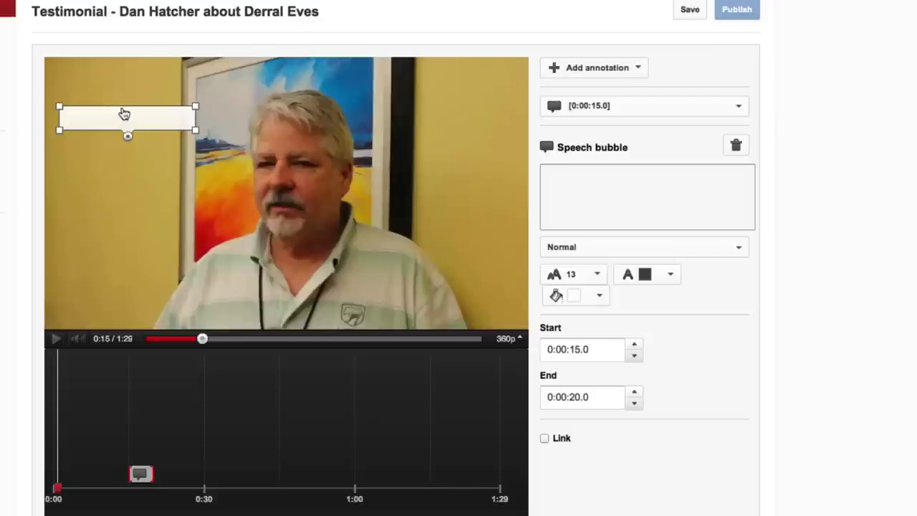
{"action": "mouse_move", "coordinate": [123, 112]}
{"action": "left_mouse_down"}
{"action": "mouse_move", "coordinate": [450, 143]}
{"action": "mouse_move", "coordinate": [317, 301]}
{"action": "mouse_move", "coordinate": [133, 224]}
{"action": "mouse_move", "coordinate": [231, 59]}
{"action": "mouse_move", "coordinate": [404, 215]}
{"action": "mouse_move", "coordinate": [153, 120]}
{"action": "mouse_move", "coordinate": [143, 106]}
{"action": "left_mouse_up"}
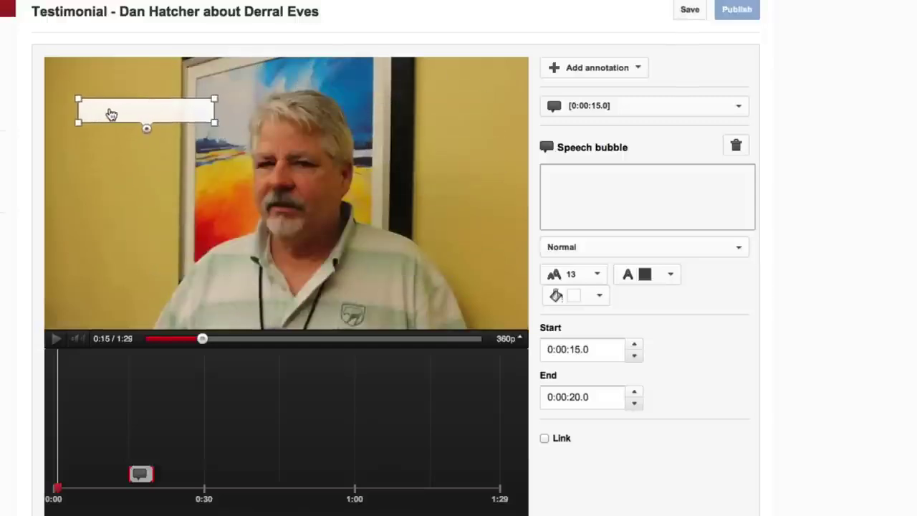
Fill the bubble with the speaker's 'Hi…' self-introduction greeting and set its font to Impact.
{"action": "left_click", "coordinate": [105, 111]}
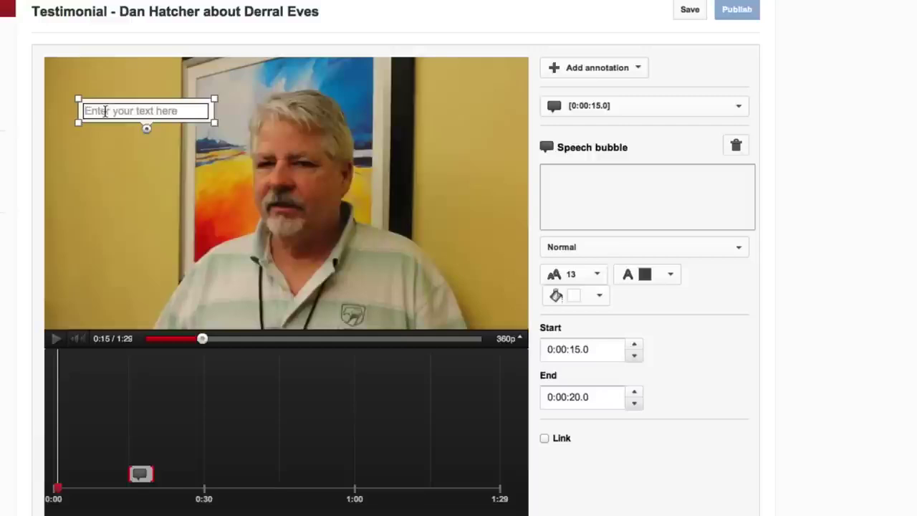
{"action": "type", "text": "Hi"}
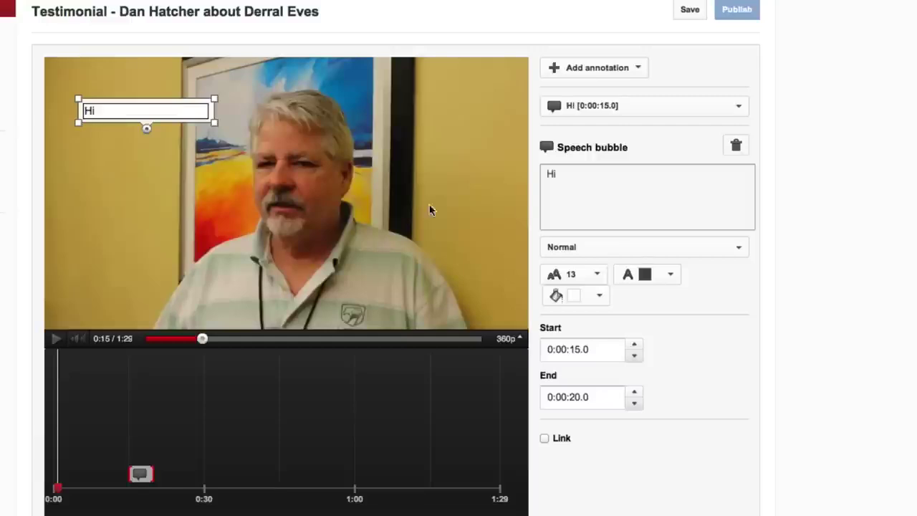
{"action": "left_click", "coordinate": [566, 174]}
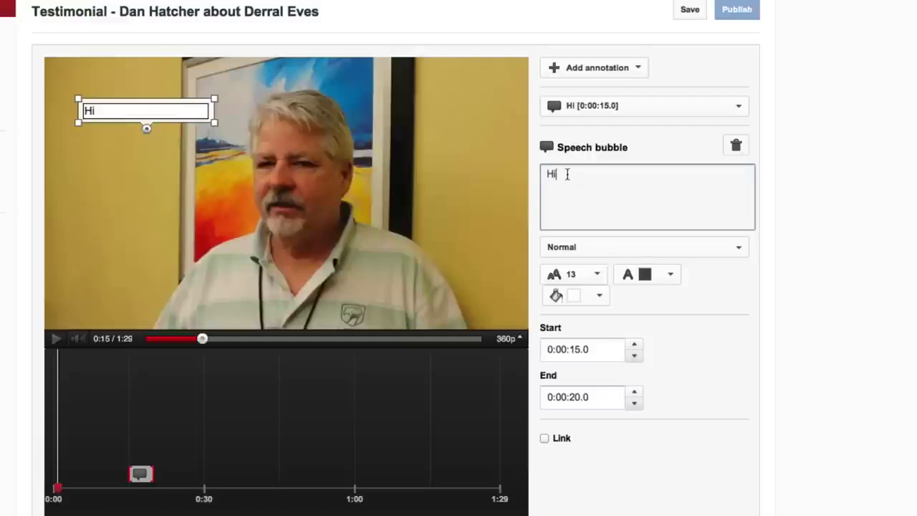
{"action": "type", "text": "... My Name is Dan Hatcher"}
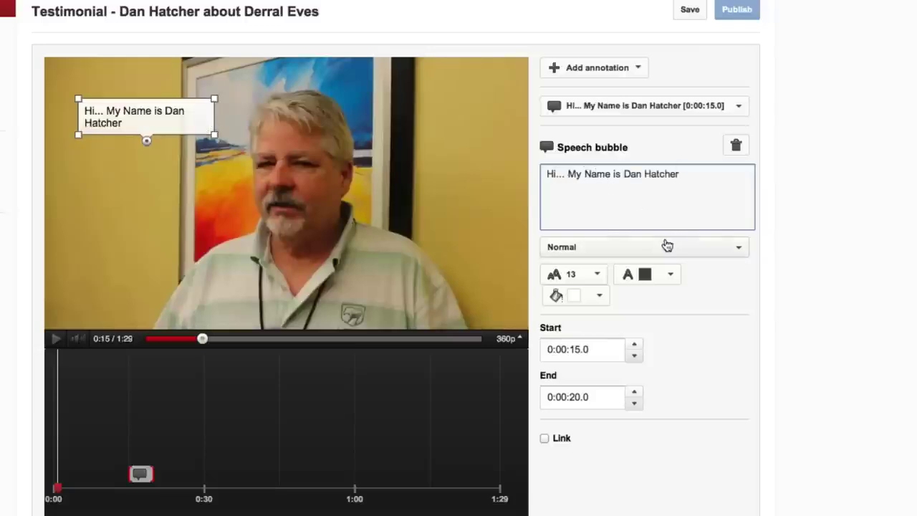
{"action": "left_click", "coordinate": [738, 247]}
{"action": "left_click", "coordinate": [579, 296]}
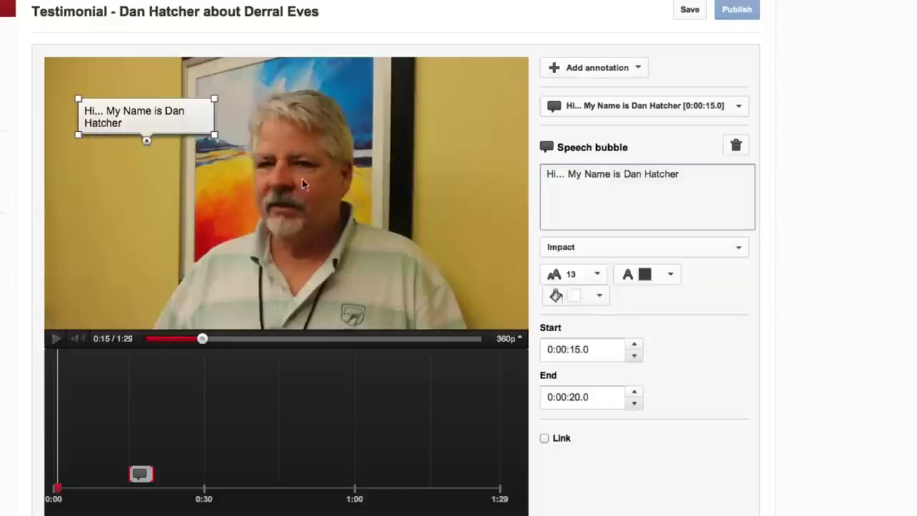
Make the bubble text size 28 and white.
{"action": "left_click", "coordinate": [596, 275]}
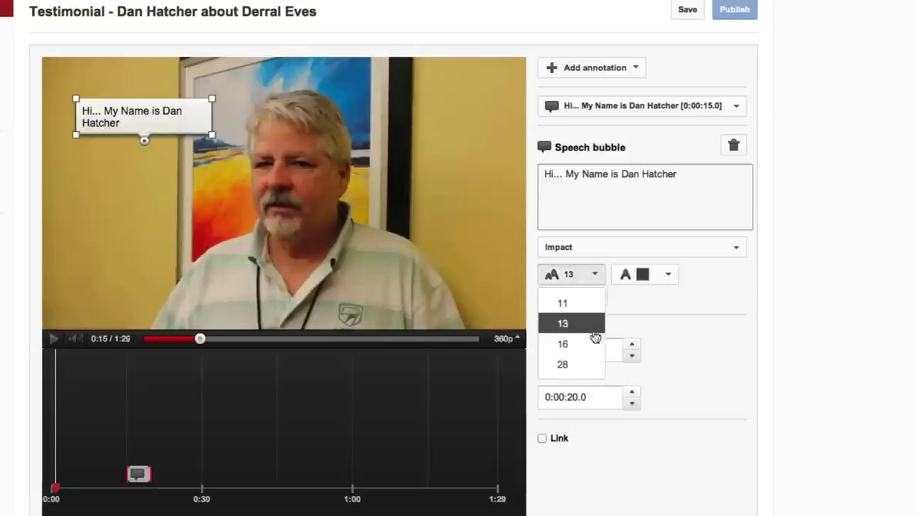
{"action": "left_click", "coordinate": [583, 366]}
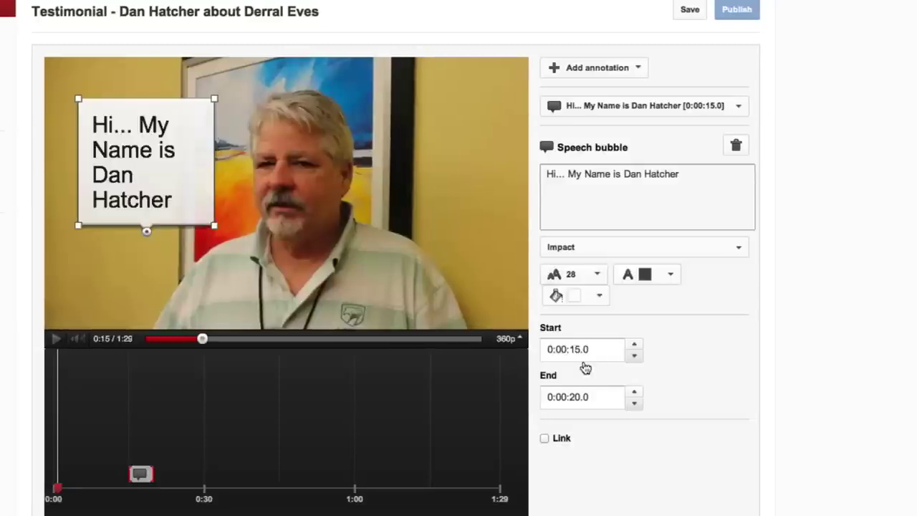
{"action": "left_click", "coordinate": [672, 276]}
{"action": "left_click", "coordinate": [623, 303]}
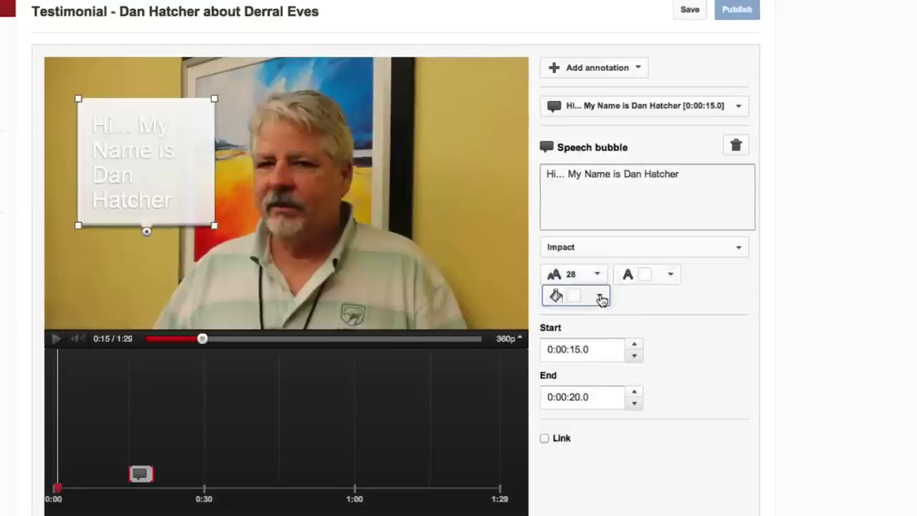
Give the speech bubble a black background after trying purple and light green.
{"action": "left_click", "coordinate": [601, 297]}
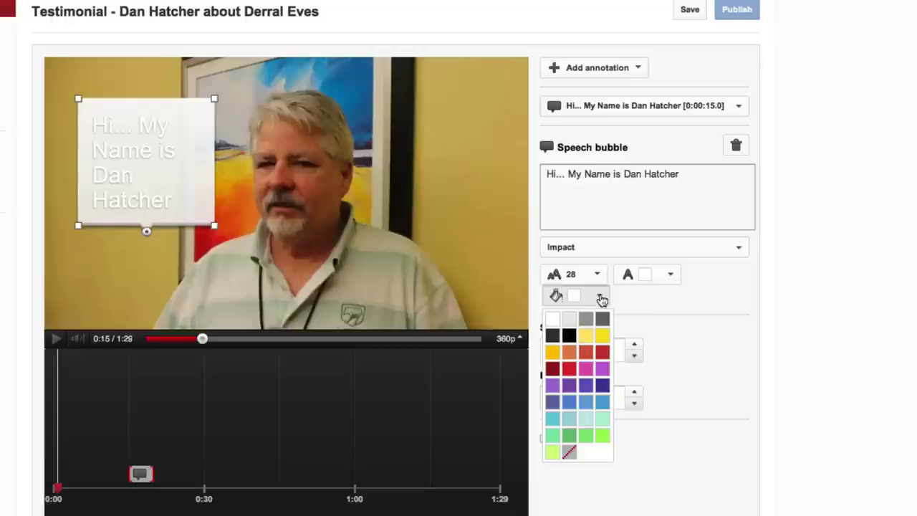
{"action": "left_click", "coordinate": [602, 387]}
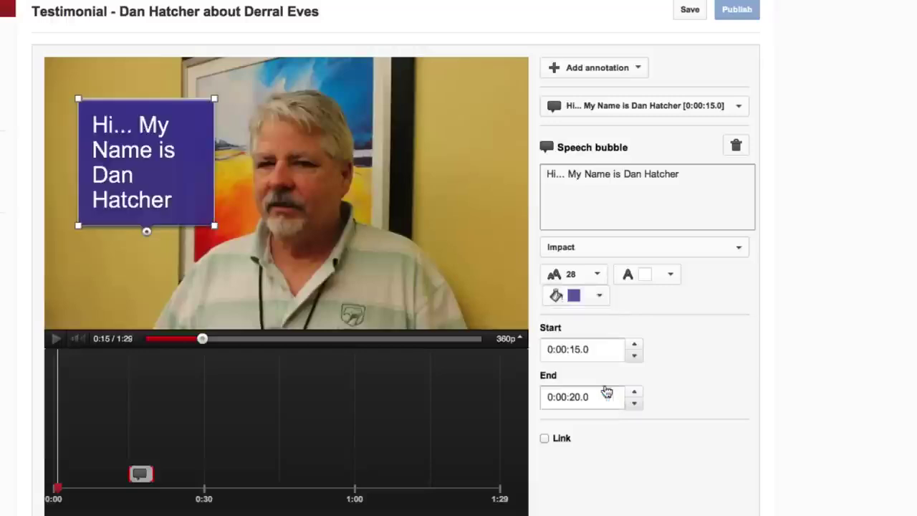
{"action": "left_click", "coordinate": [600, 296]}
{"action": "left_click", "coordinate": [585, 435]}
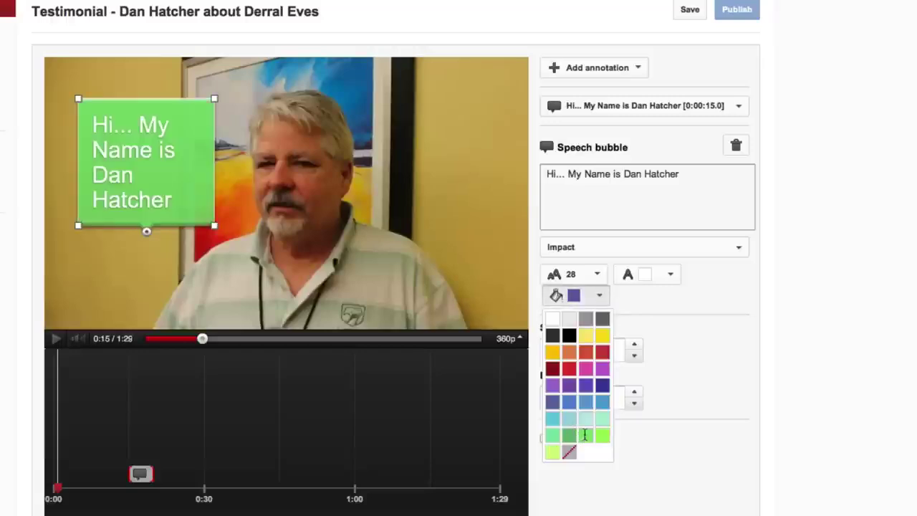
{"action": "left_click", "coordinate": [600, 296]}
{"action": "left_click", "coordinate": [569, 335]}
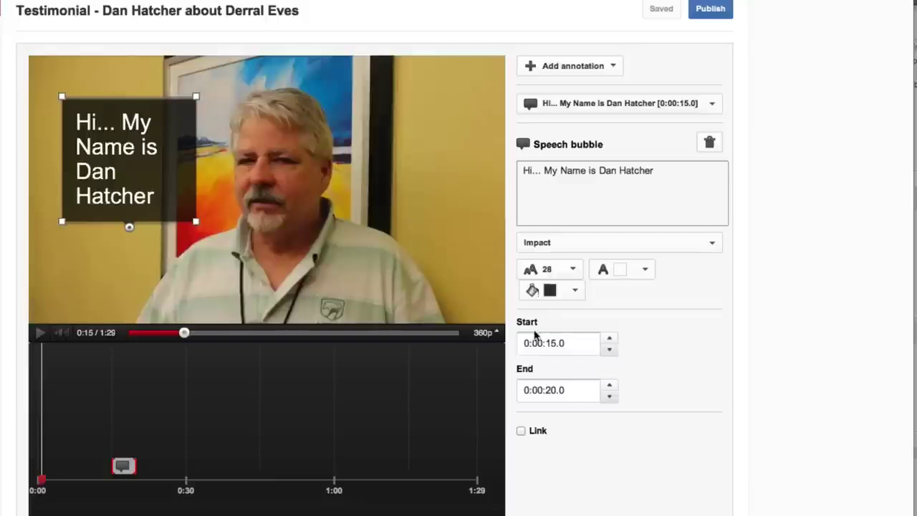
{"action": "left_click", "coordinate": [557, 343]}
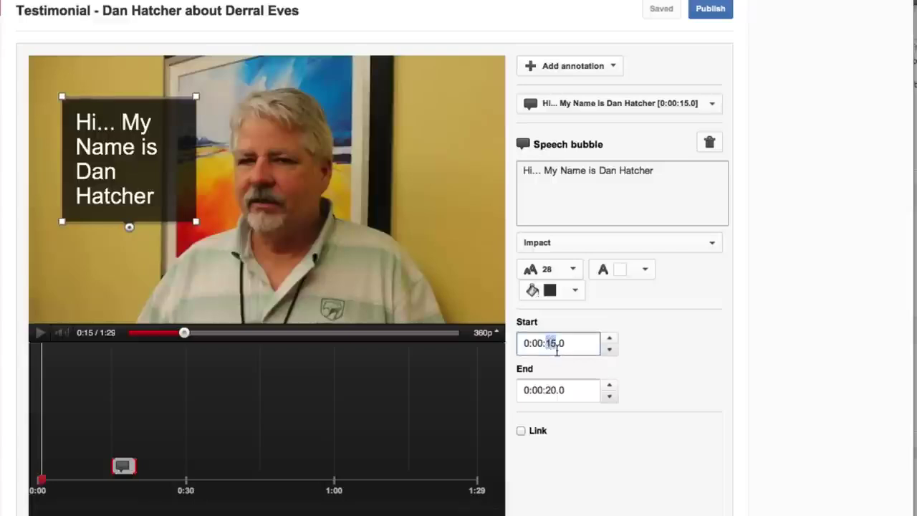
Retime the speech bubble to start at 0:00:14.0 and end at 0:00:23.0.
{"action": "left_click", "coordinate": [610, 351]}
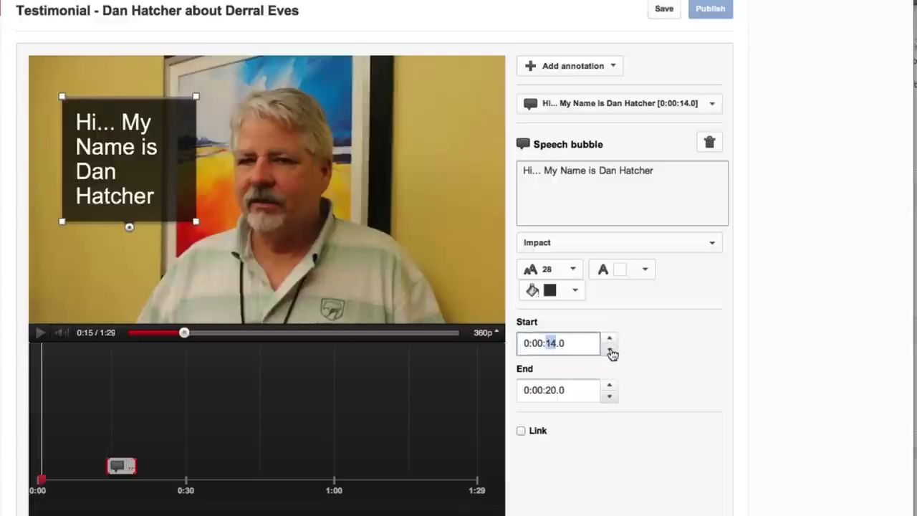
{"action": "left_click", "coordinate": [554, 390]}
{"action": "left_click", "coordinate": [610, 386]}
{"action": "left_click", "coordinate": [610, 386]}
{"action": "left_click", "coordinate": [609, 385]}
{"action": "left_click", "coordinate": [609, 385]}
{"action": "left_click", "coordinate": [609, 386]}
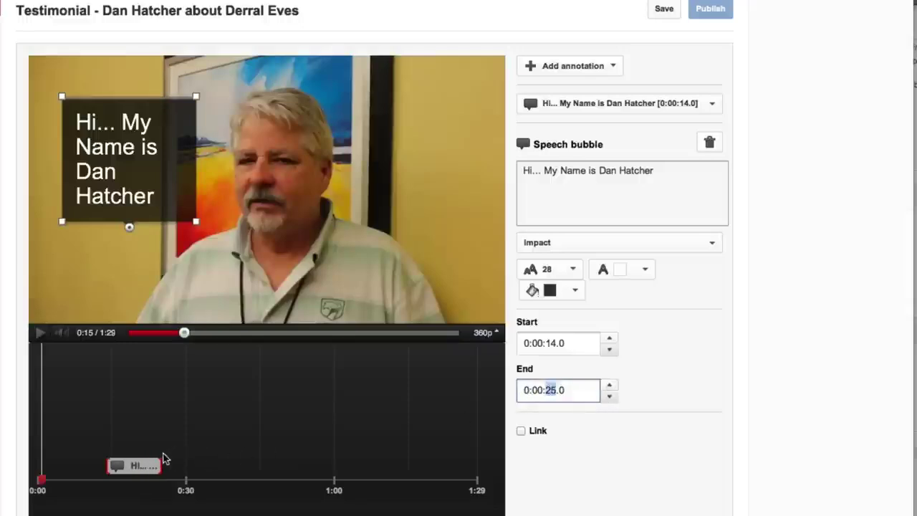
{"action": "mouse_move", "coordinate": [161, 464]}
{"action": "left_mouse_down"}
{"action": "mouse_move", "coordinate": [350, 462]}
{"action": "mouse_move", "coordinate": [150, 464]}
{"action": "left_mouse_up"}
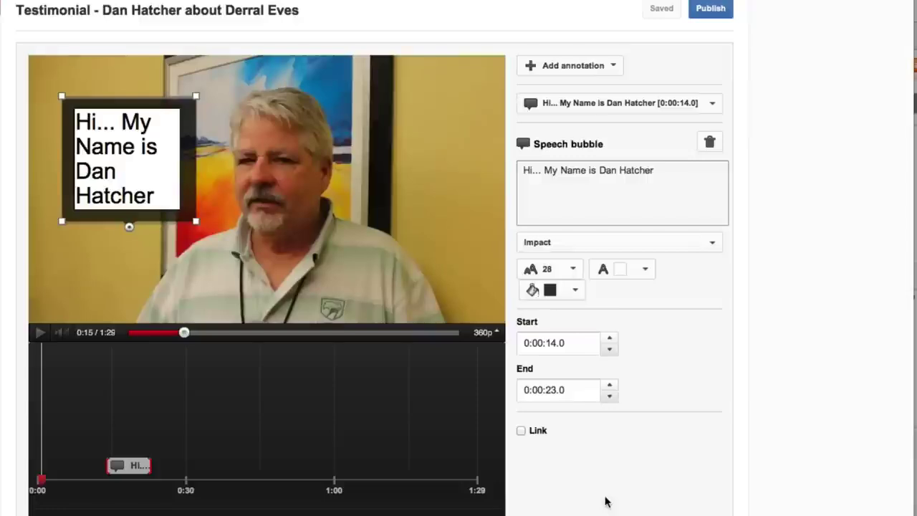
Link the bubble to another testimonial video by its pasted URL, opening in a new window.
{"action": "left_click", "coordinate": [520, 431]}
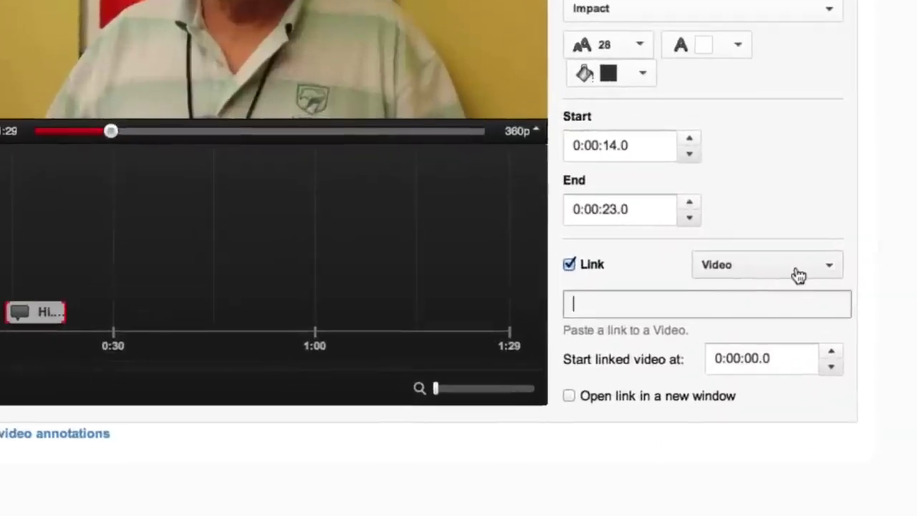
{"action": "left_click", "coordinate": [690, 431]}
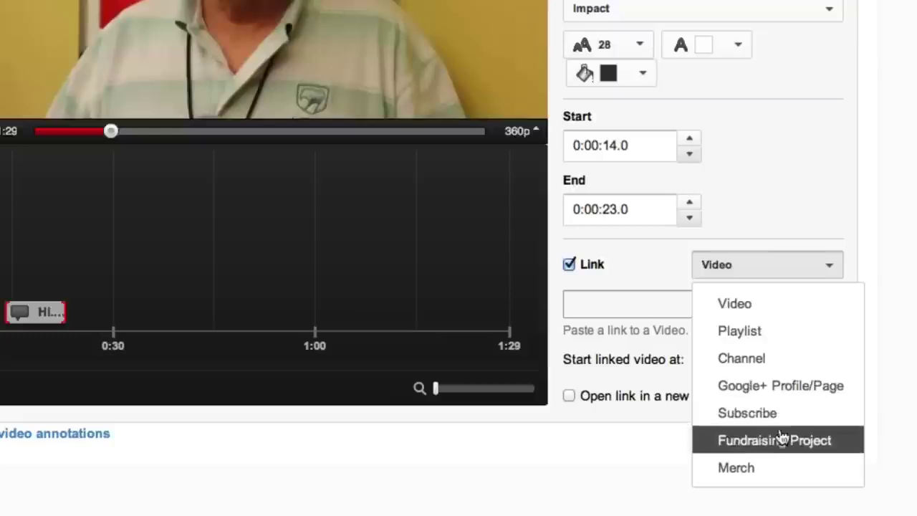
{"action": "left_click", "coordinate": [812, 179]}
{"action": "left_click", "coordinate": [580, 309]}
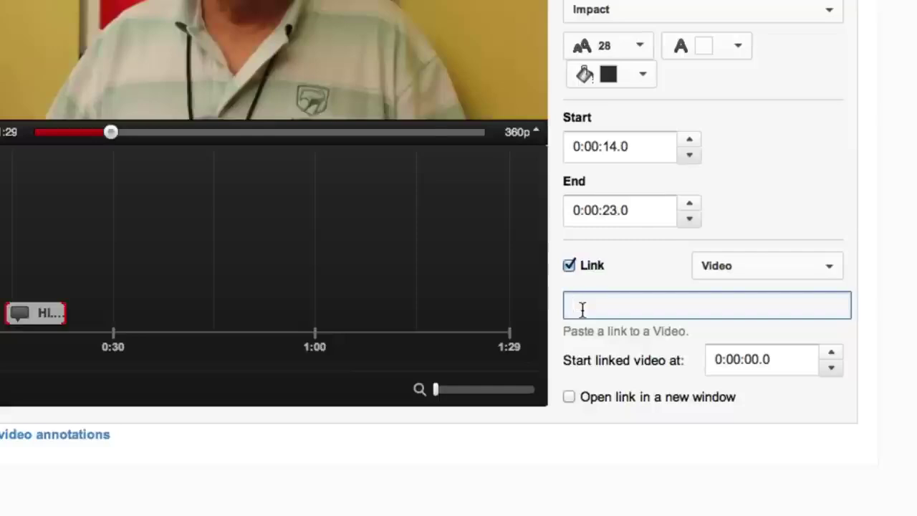
{"action": "type", "text": "http://www.youtube.com/watch?v=G1hDk9mhRa0"}
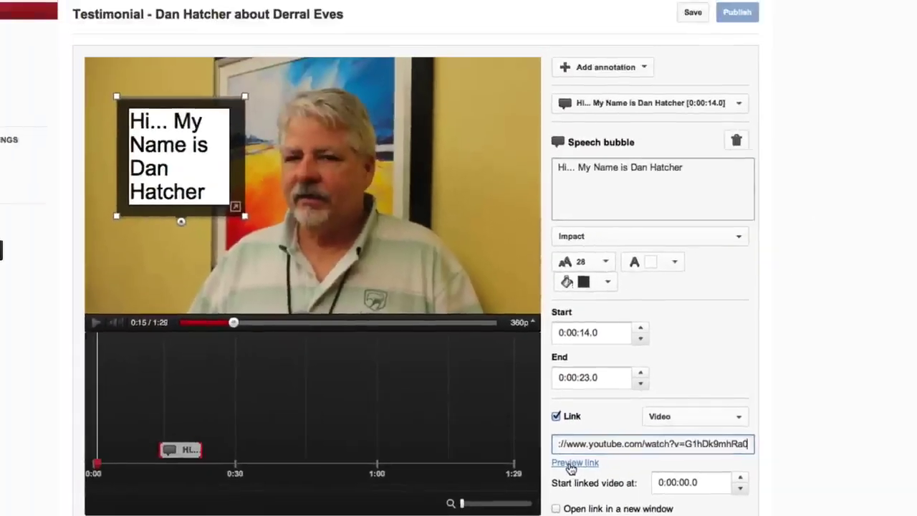
{"action": "left_click", "coordinate": [573, 463]}
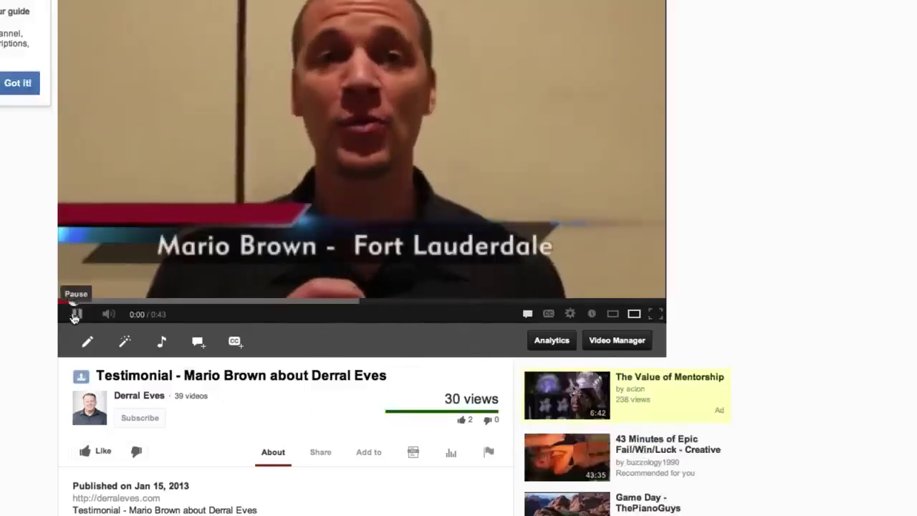
{"action": "left_click", "coordinate": [76, 315]}
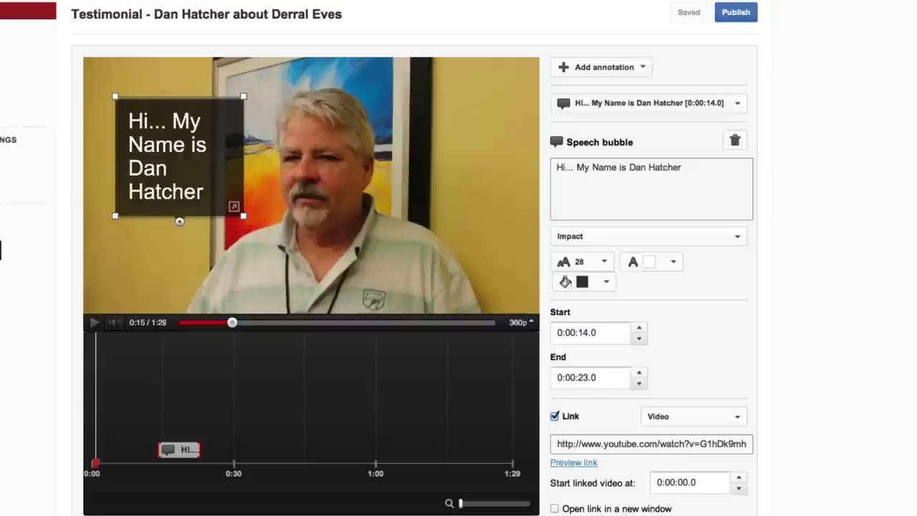
{"action": "left_click", "coordinate": [555, 508]}
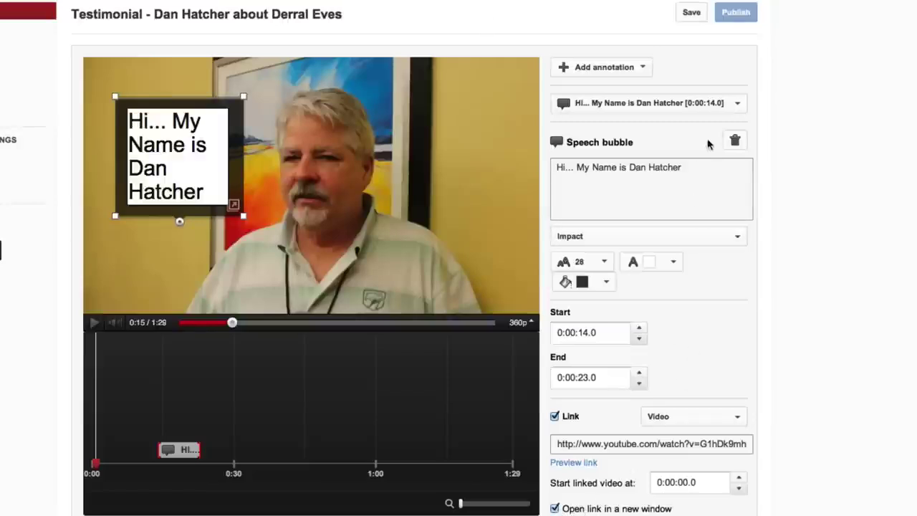
Save and publish the annotations, then deselect the bubble.
{"action": "left_click", "coordinate": [692, 14]}
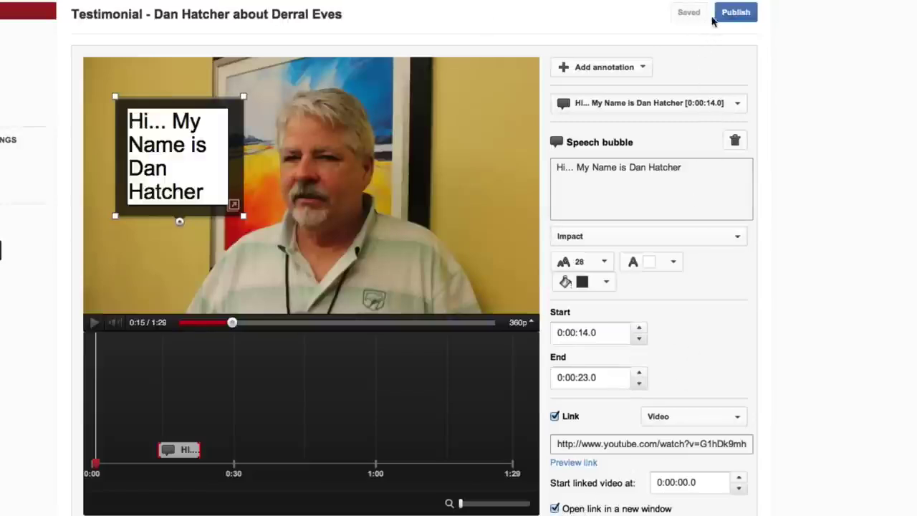
{"action": "left_click", "coordinate": [738, 14]}
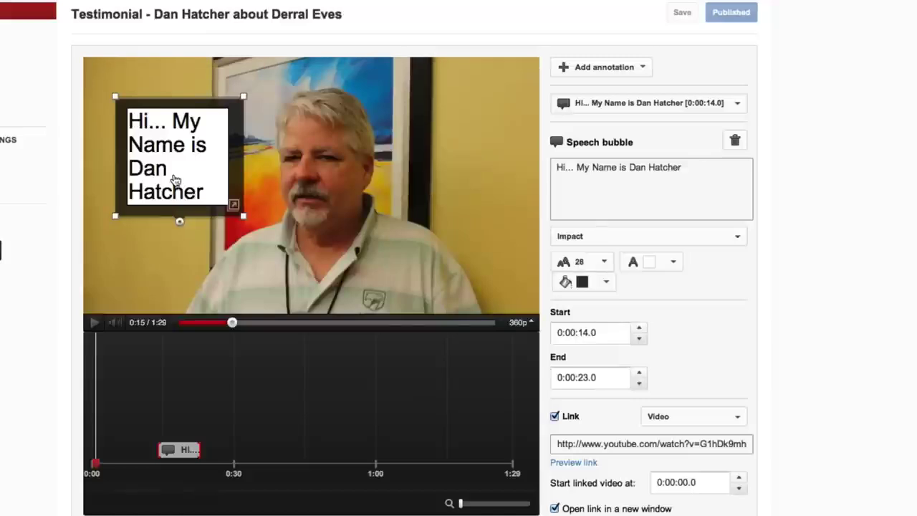
{"action": "left_click", "coordinate": [656, 181]}
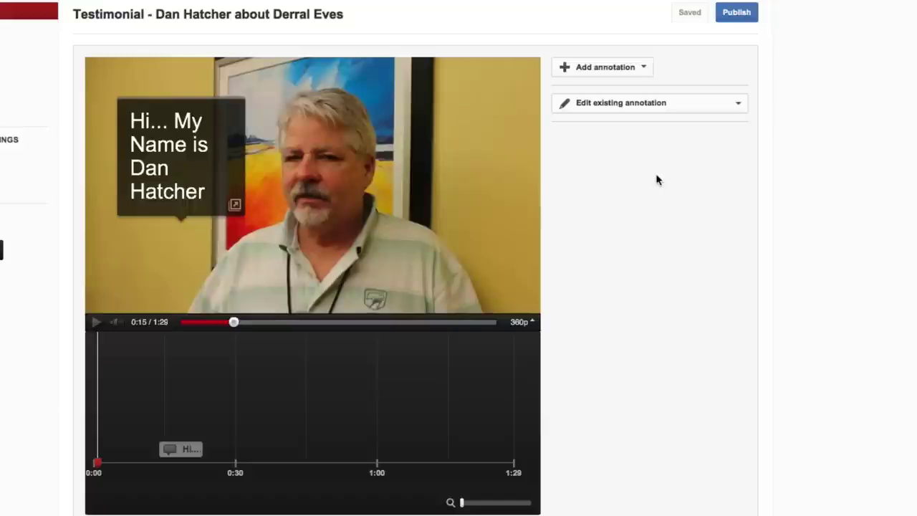
Add a Title annotation reading 'Title' in size 100 black text.
{"action": "left_click", "coordinate": [637, 69]}
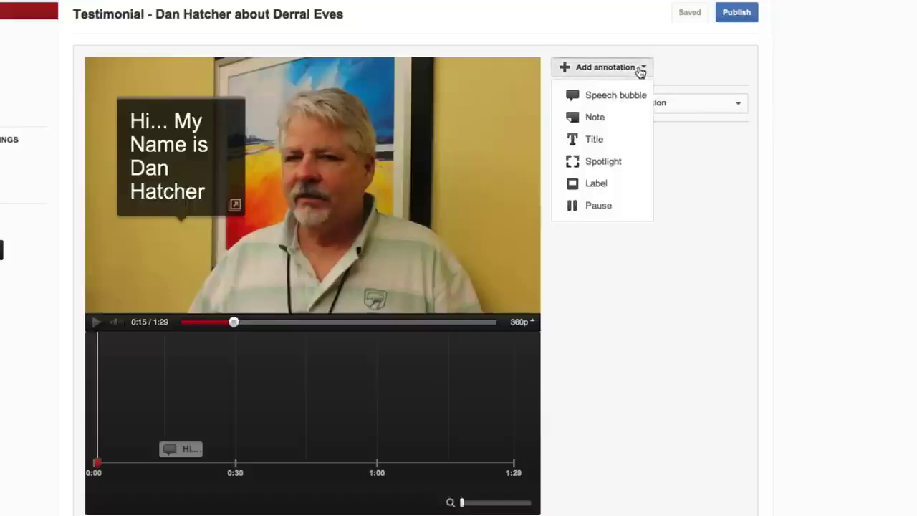
{"action": "left_click", "coordinate": [606, 138]}
{"action": "left_click", "coordinate": [581, 173]}
{"action": "type", "text": "Title"}
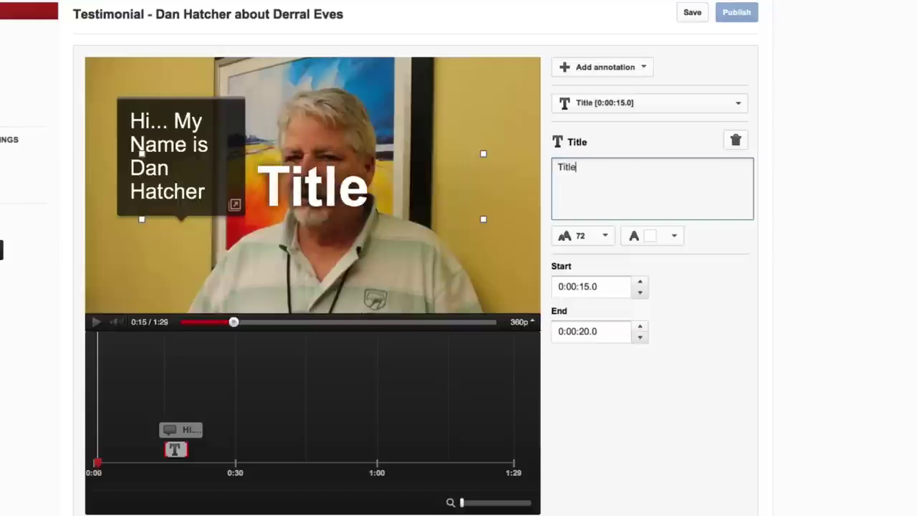
{"action": "left_click", "coordinate": [608, 239]}
{"action": "left_click", "coordinate": [594, 301]}
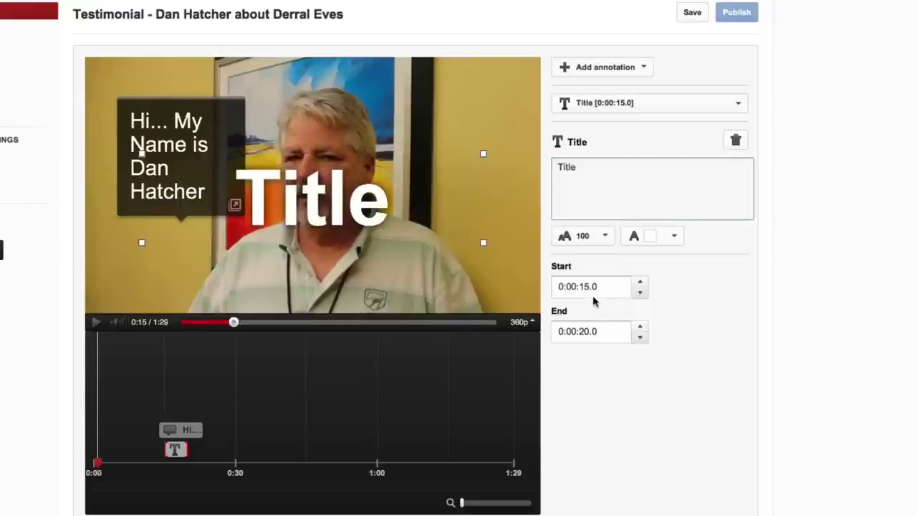
{"action": "left_click", "coordinate": [673, 237]}
{"action": "left_click", "coordinate": [646, 257]}
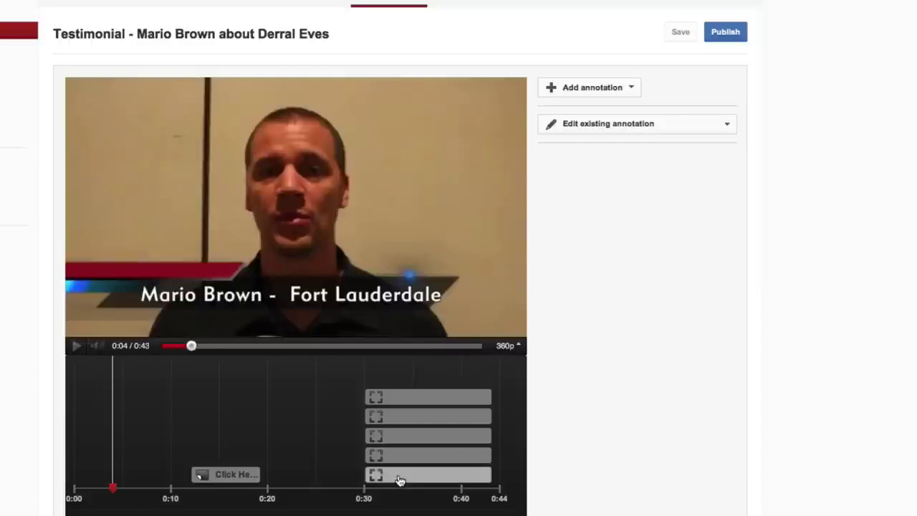
Inspect the Subscribe, video-thumbnail and website spotlights' links, ending on the Google+ profile link.
{"action": "left_click", "coordinate": [399, 476]}
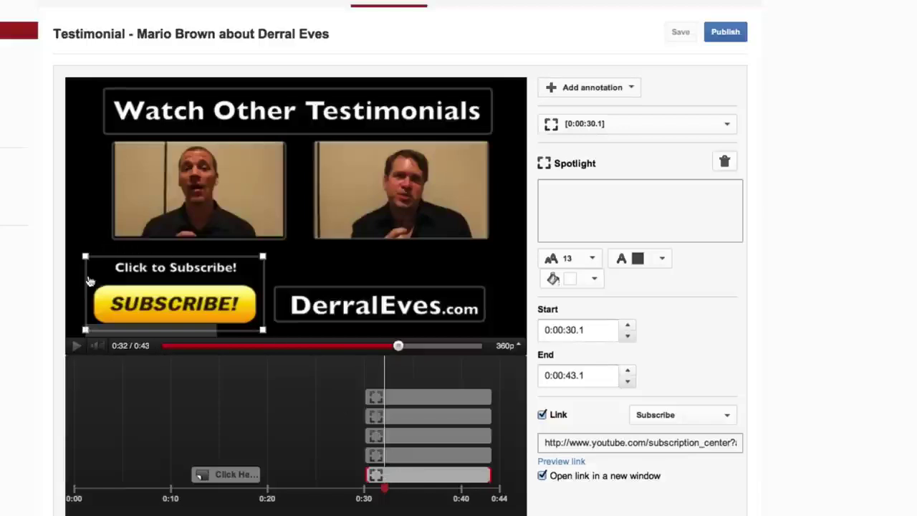
{"action": "left_click", "coordinate": [416, 393]}
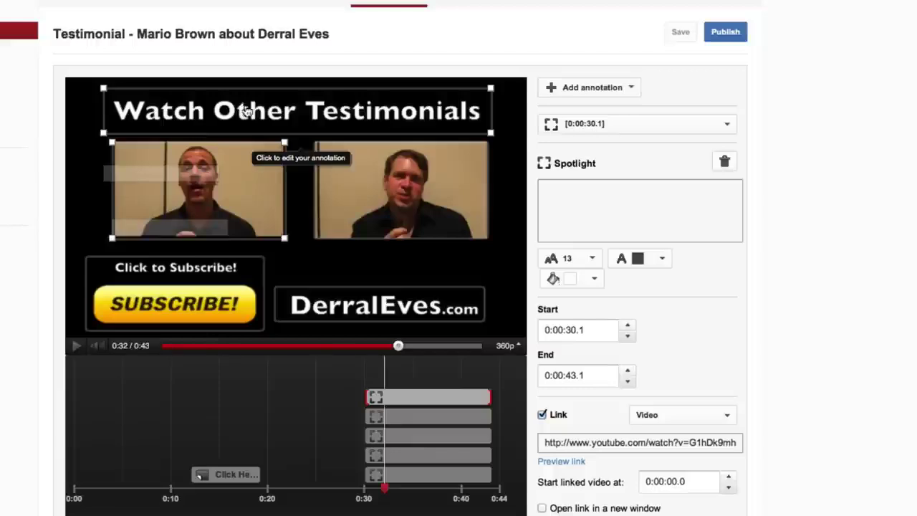
{"action": "left_click", "coordinate": [322, 297]}
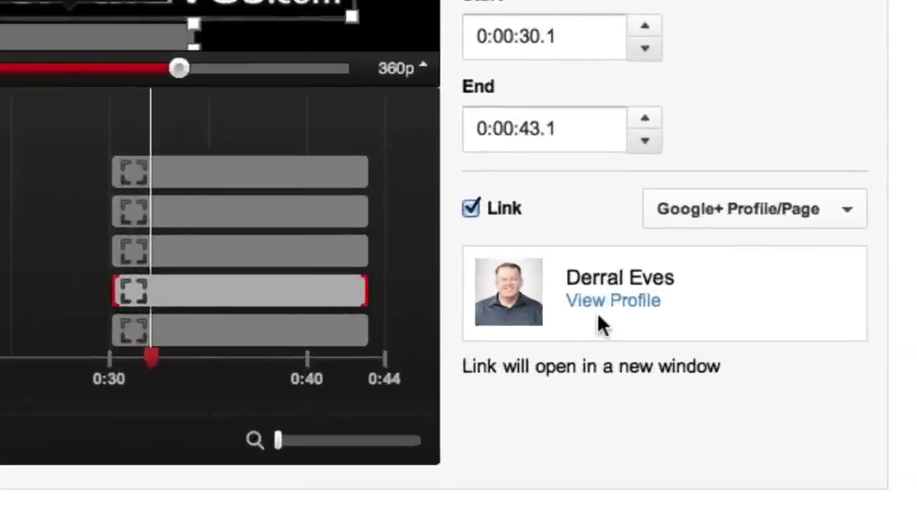